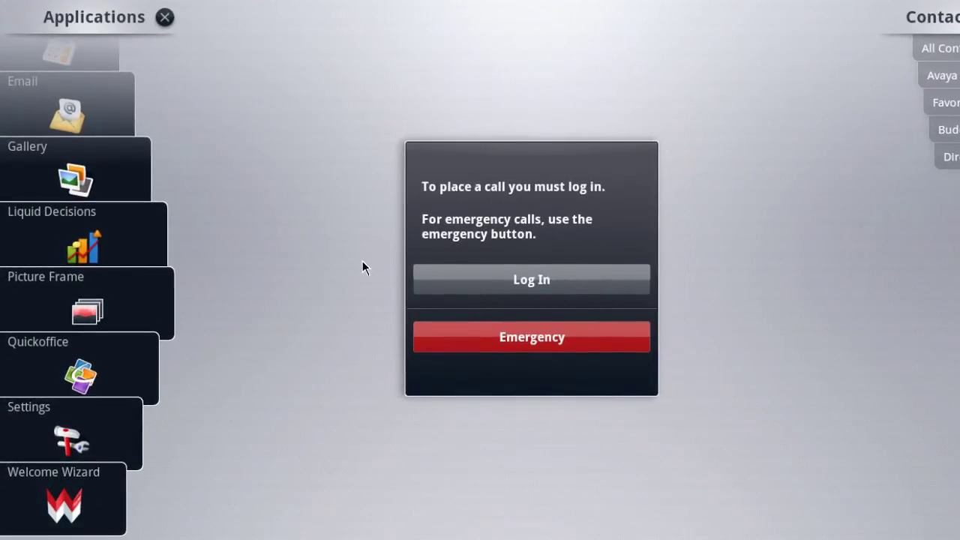
Step: Go to the device Settings menu from the home screen's Applications panel
{"action": "left_click", "coordinate": [135, 426]}
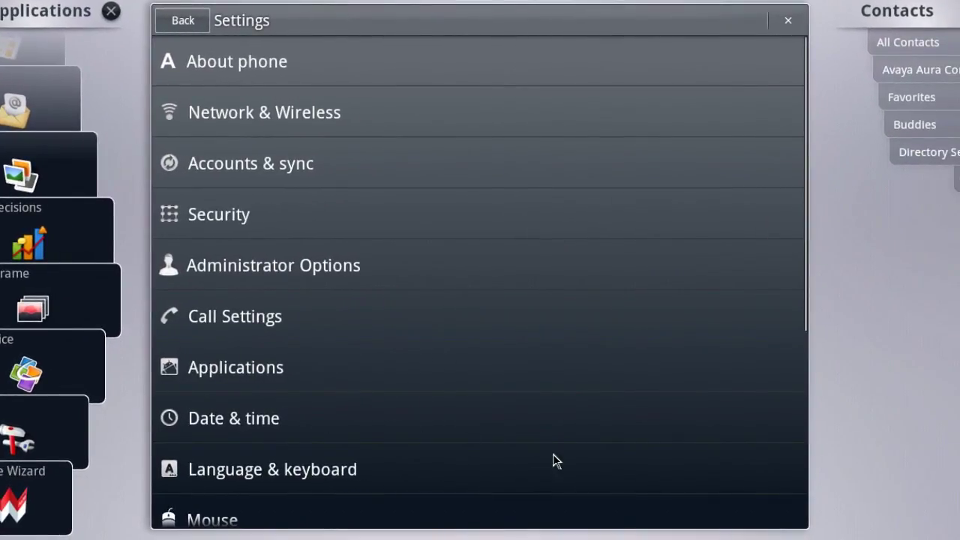
Step: Navigate through Directory Login to the LDAP Directory Options screen
{"action": "left_click_drag", "start_coordinate": [574, 486], "coordinate": [539, 81]}
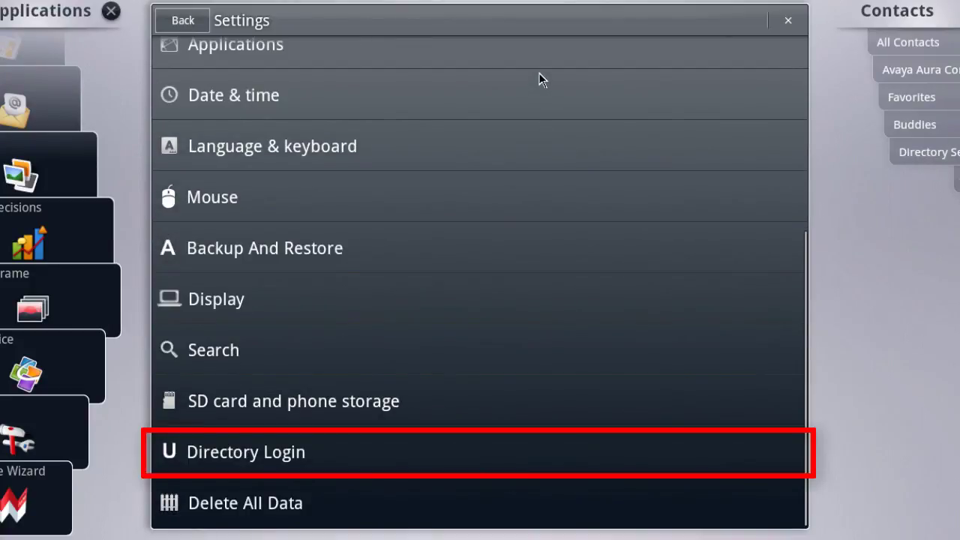
{"action": "left_click", "coordinate": [505, 453]}
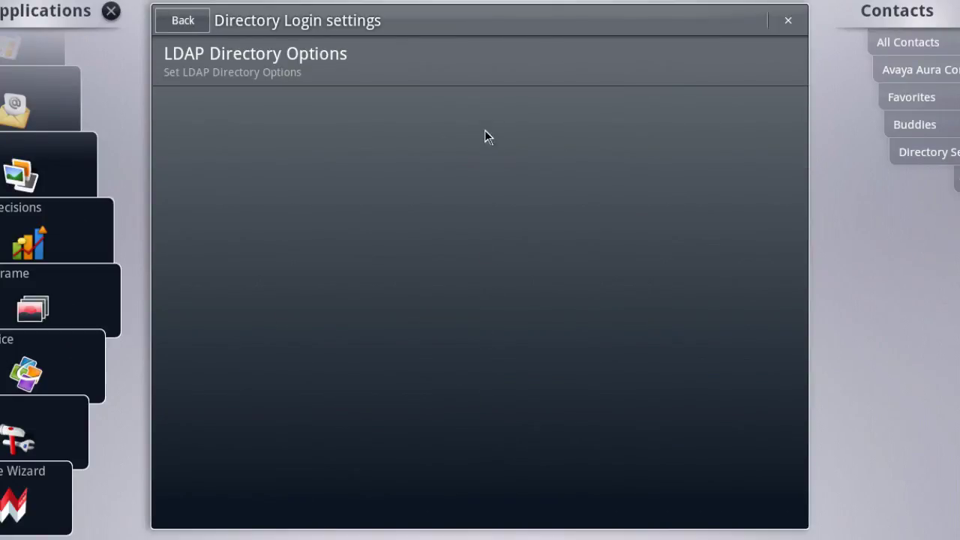
{"action": "left_click", "coordinate": [483, 63]}
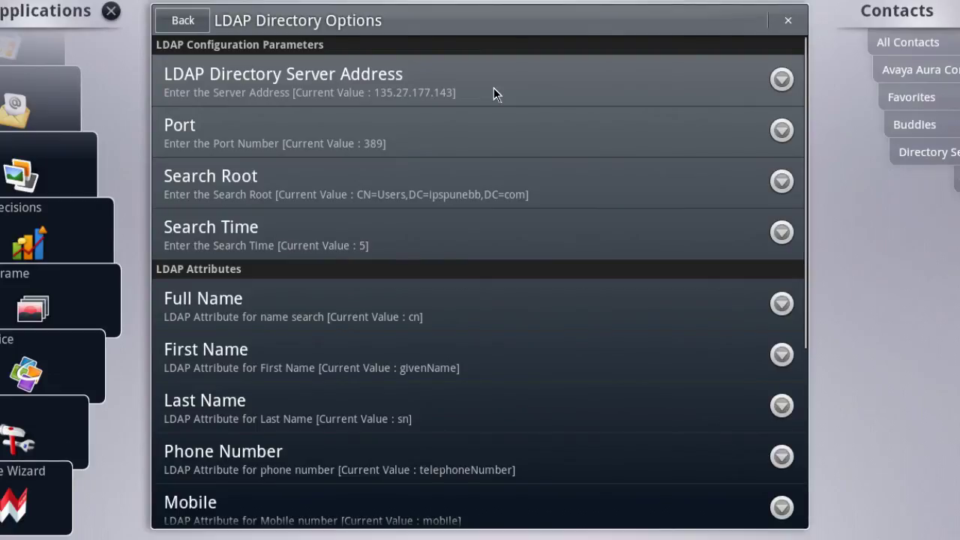
Step: Keep 135.27.177.143 as the LDAP directory server address and save it
{"action": "left_click", "coordinate": [493, 88]}
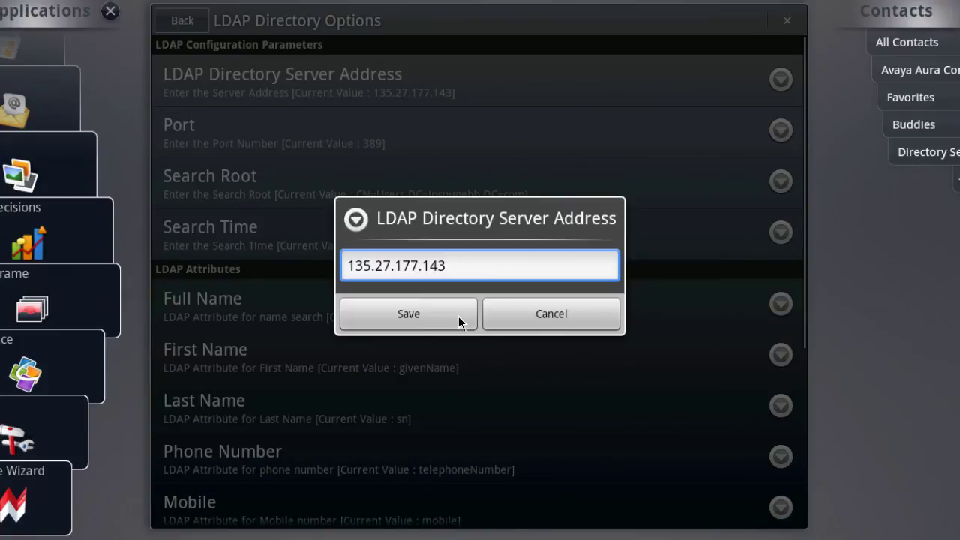
{"action": "left_click", "coordinate": [459, 321]}
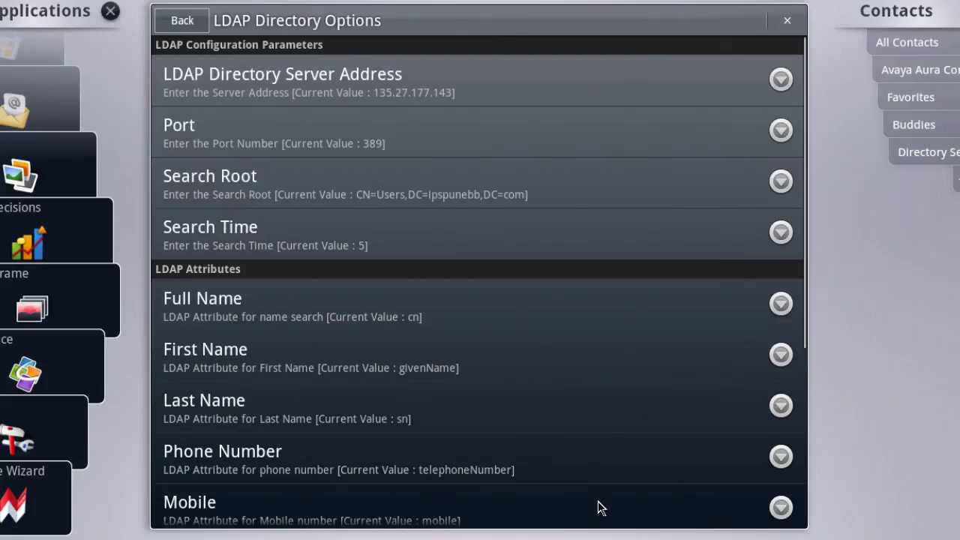
Step: Scroll down to LDAP Directory Credentials and bring up its username and password dialog
{"action": "scroll", "coordinate": [604, 478], "scroll_direction": "down", "scroll_amount": 1}
{"action": "left_click_drag", "start_coordinate": [600, 471], "coordinate": [620, 146]}
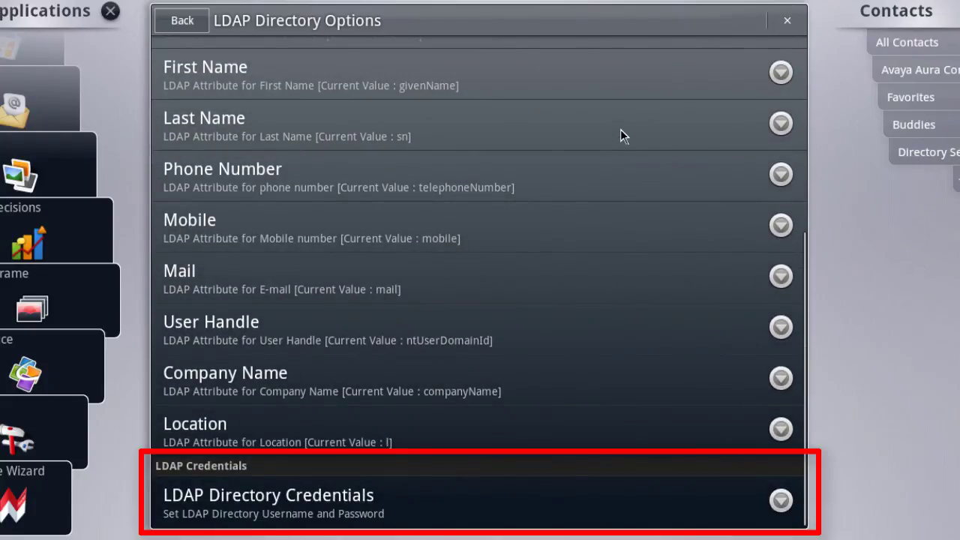
{"action": "left_click", "coordinate": [539, 498]}
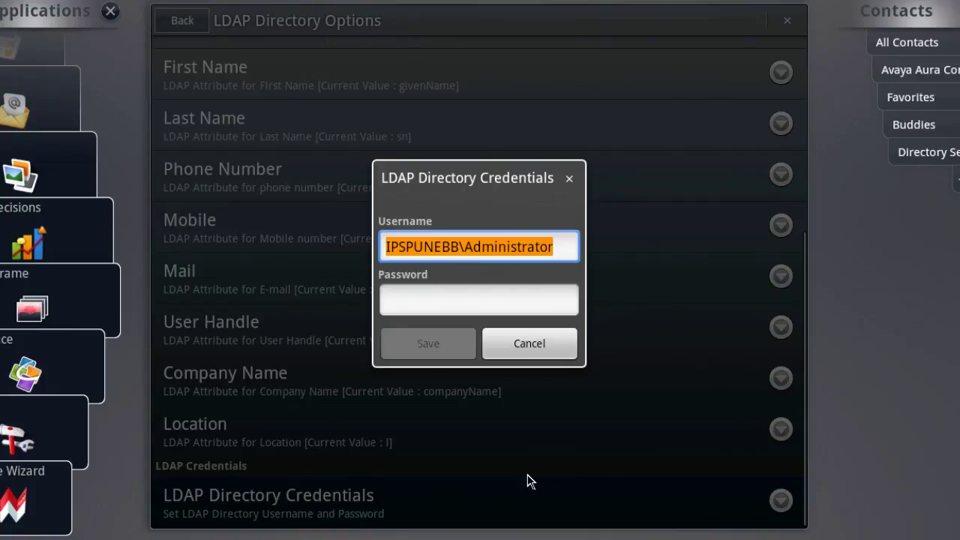
Step: Enter the directory account password and save the LDAP credentials
{"action": "left_click", "coordinate": [524, 301]}
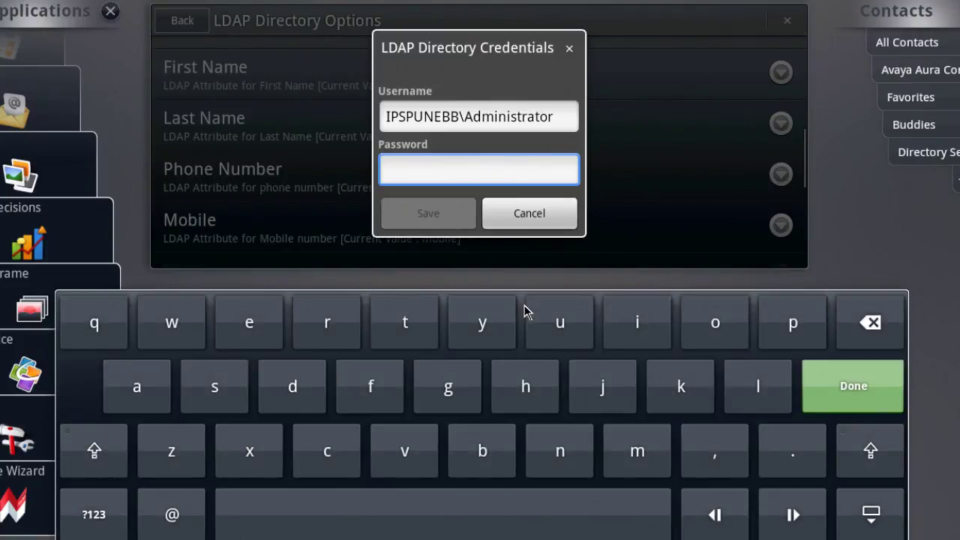
{"action": "type", "text": "******"}
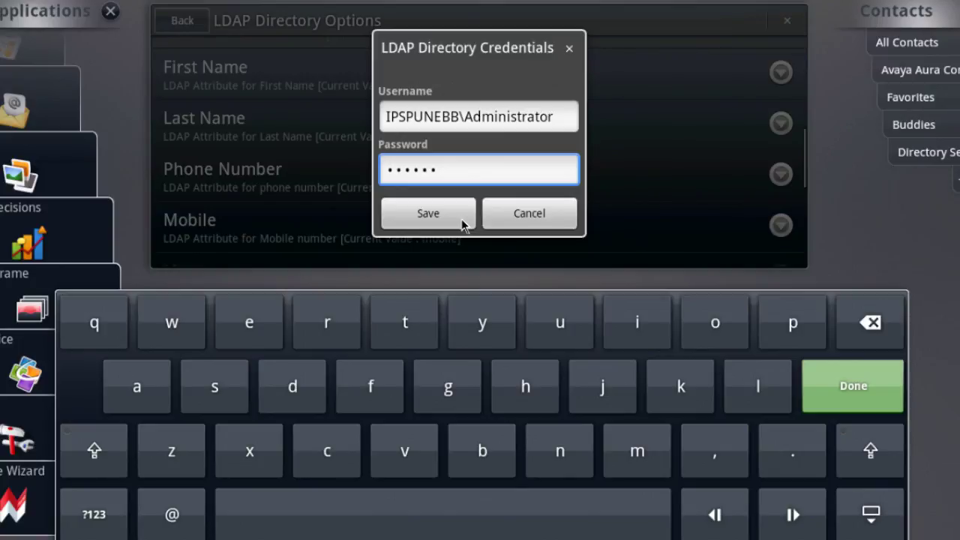
{"action": "left_click", "coordinate": [462, 219]}
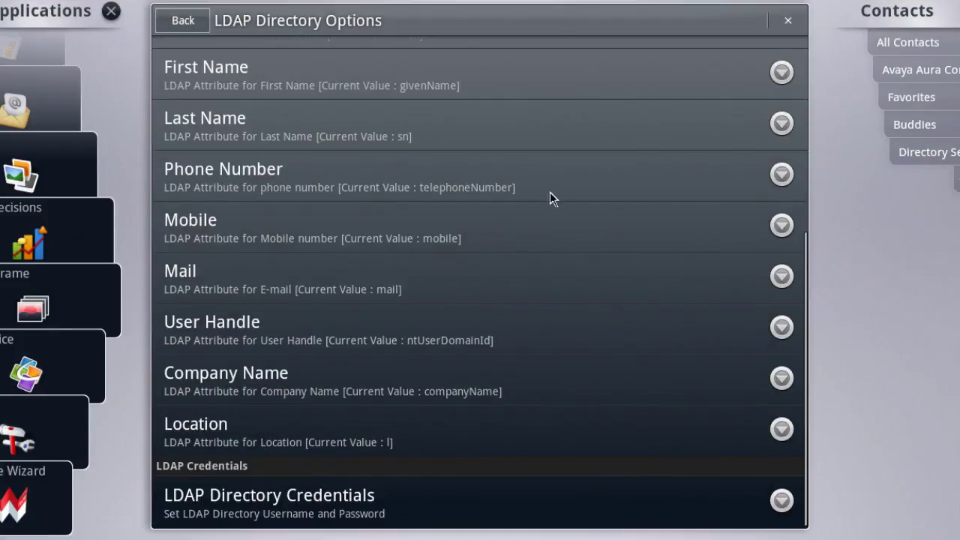
Step: Edit the Search Root value CN=Users,DC=ipspunebb,DC=com and select all its text
{"action": "left_click_drag", "start_coordinate": [718, 60], "coordinate": [681, 460]}
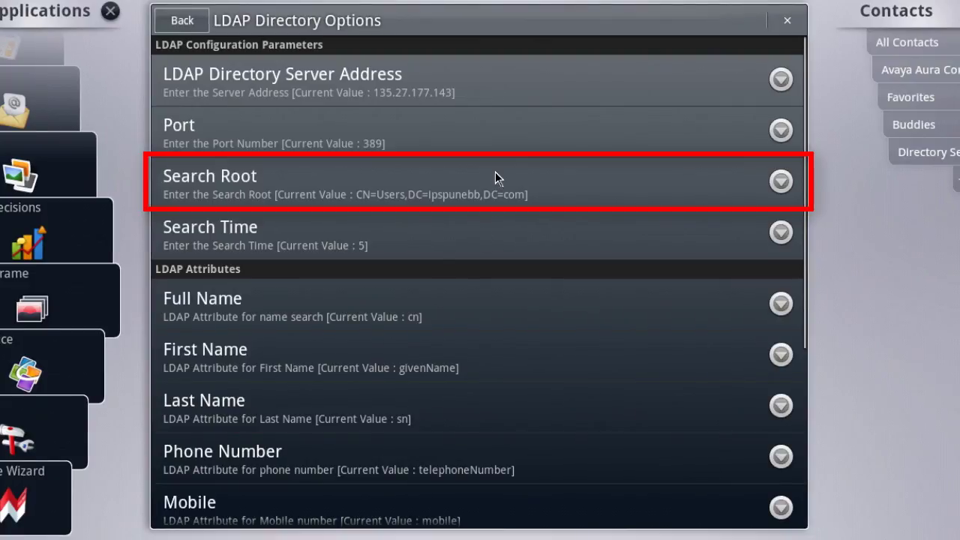
{"action": "left_click", "coordinate": [543, 182]}
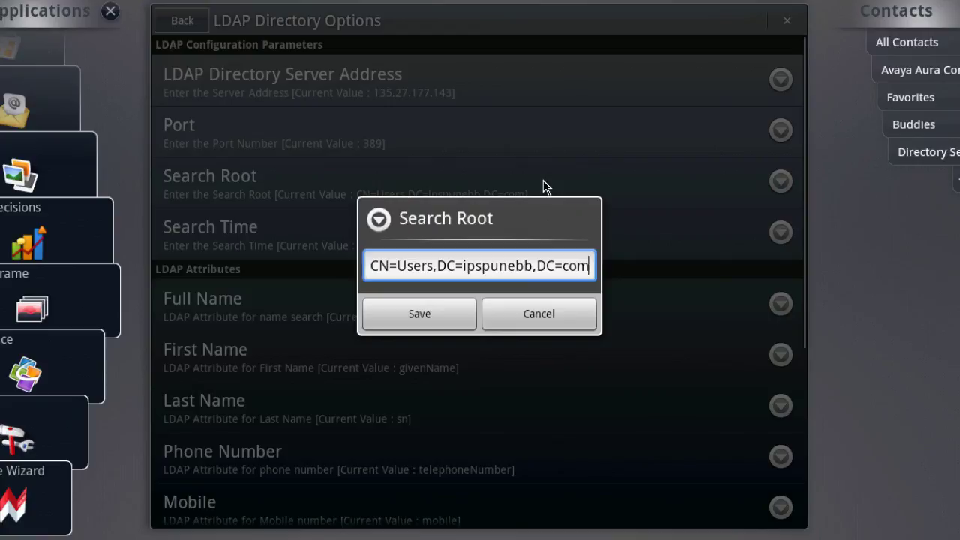
{"action": "key", "text": "ctrl+a"}
Step: Confirm and save CN=Users,DC=ipspunebb,DC=com as the LDAP search root
{"action": "left_click", "coordinate": [439, 268]}
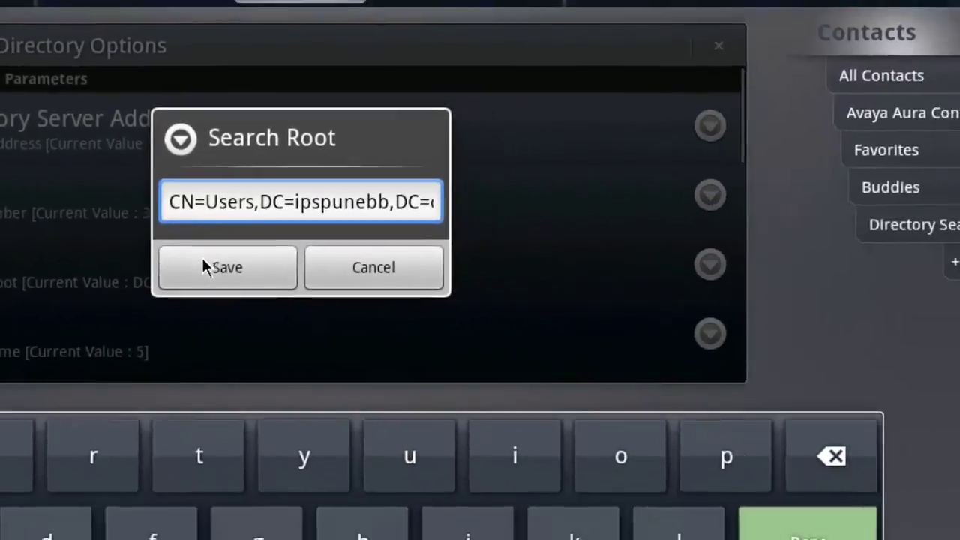
{"action": "left_click", "coordinate": [335, 303]}
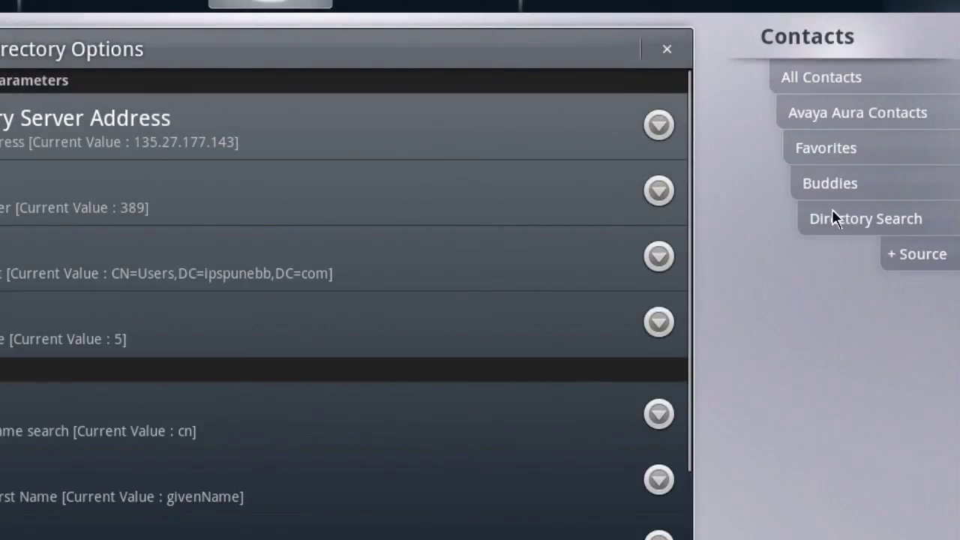
Step: Search the directory for 'Admin', finding five contacts, then close the results
{"action": "left_click", "coordinate": [851, 213]}
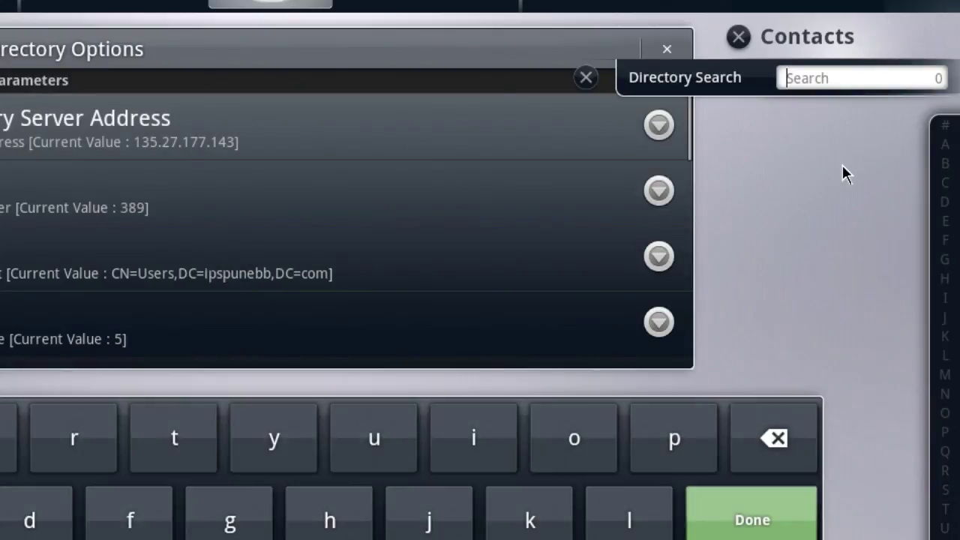
{"action": "type", "text": "Admin"}
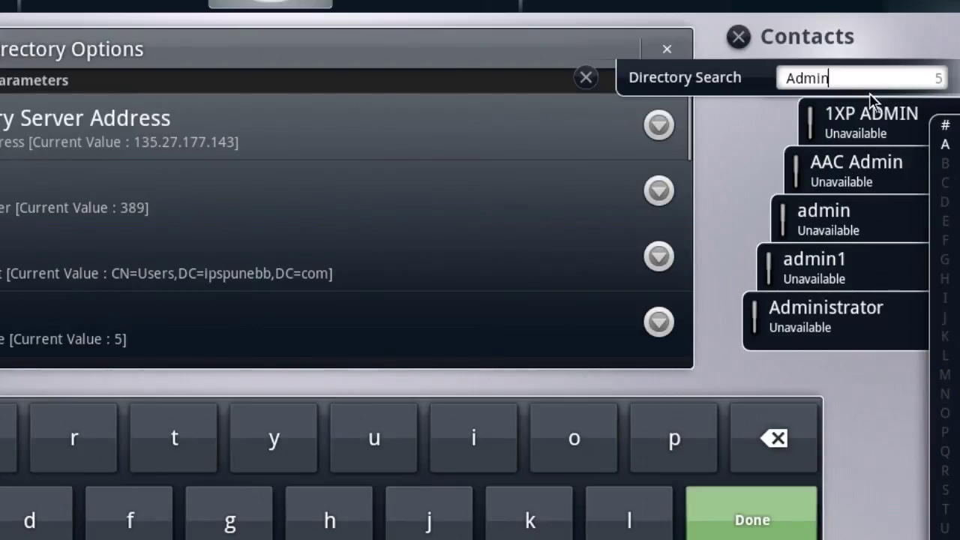
{"action": "left_click", "coordinate": [584, 78]}
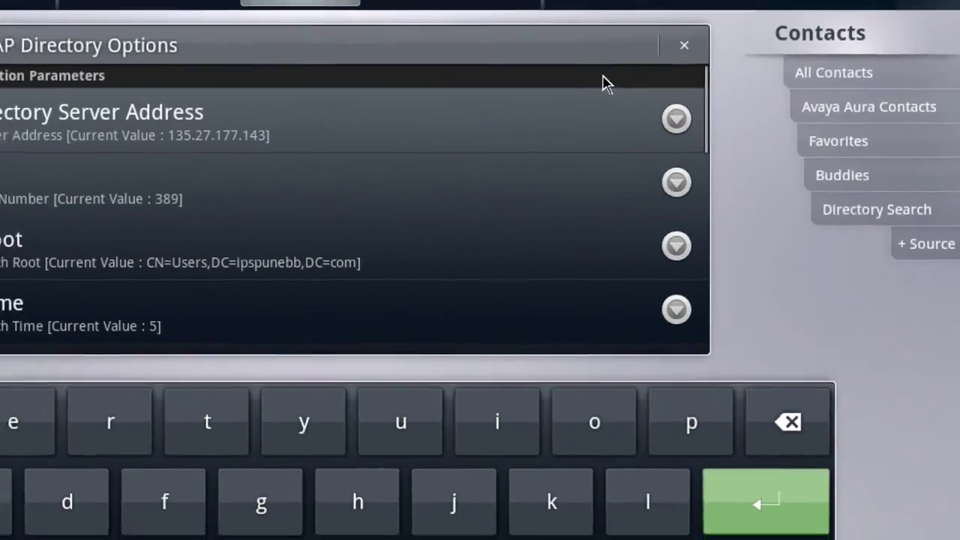
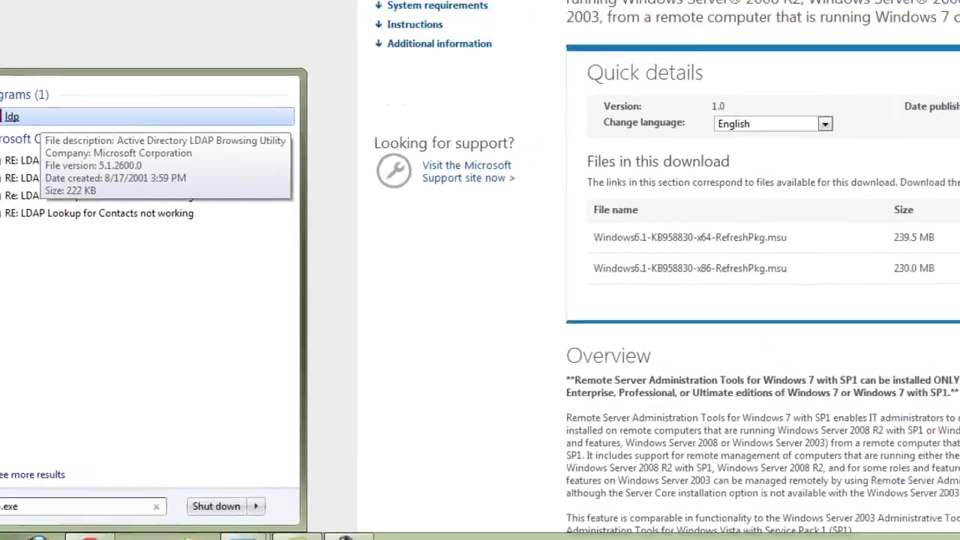
Step: Launch ldp from the Start menu search results
{"action": "left_click", "coordinate": [51, 56]}
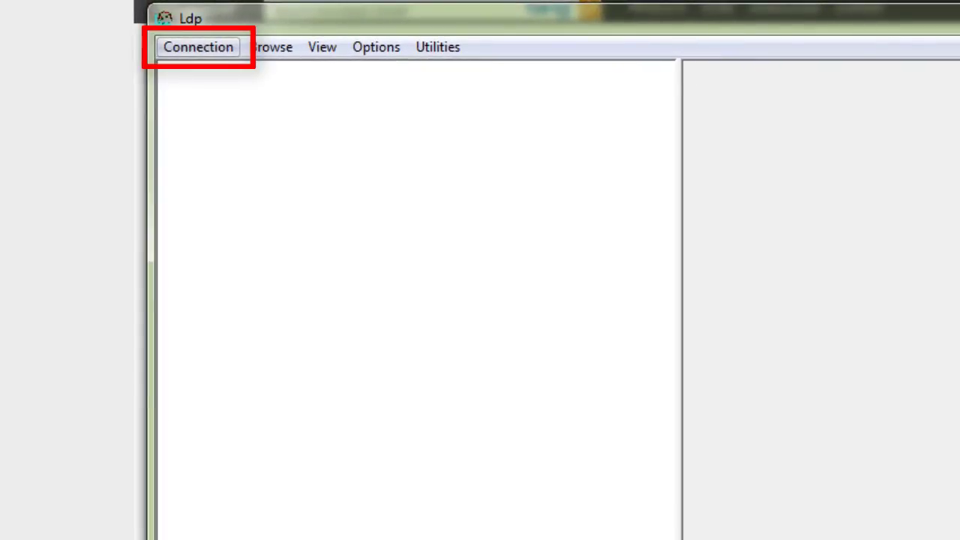
Step: Connect Ldp to server 135.27.177.143 on port 389 and retrieve its base DSA information
{"action": "key", "text": "alt+c"}
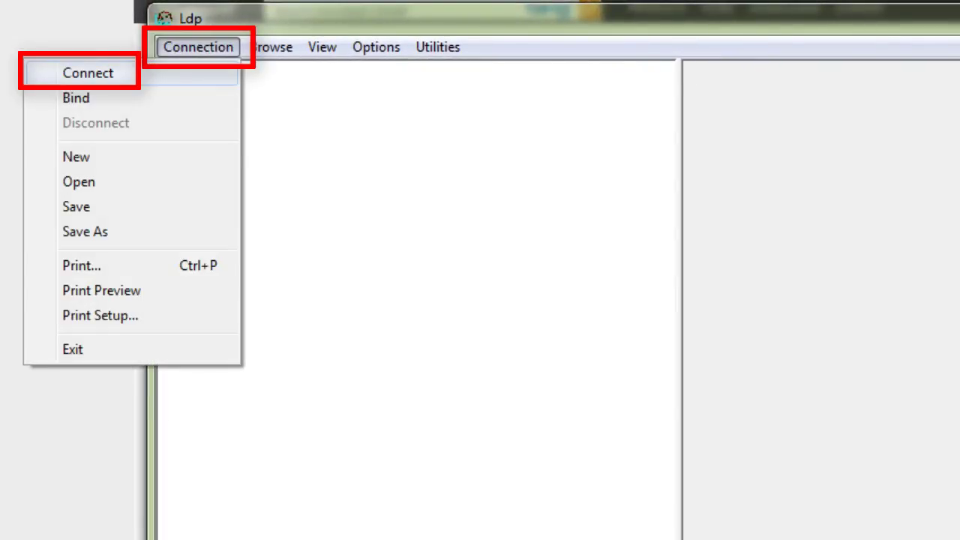
{"action": "key", "text": "Return"}
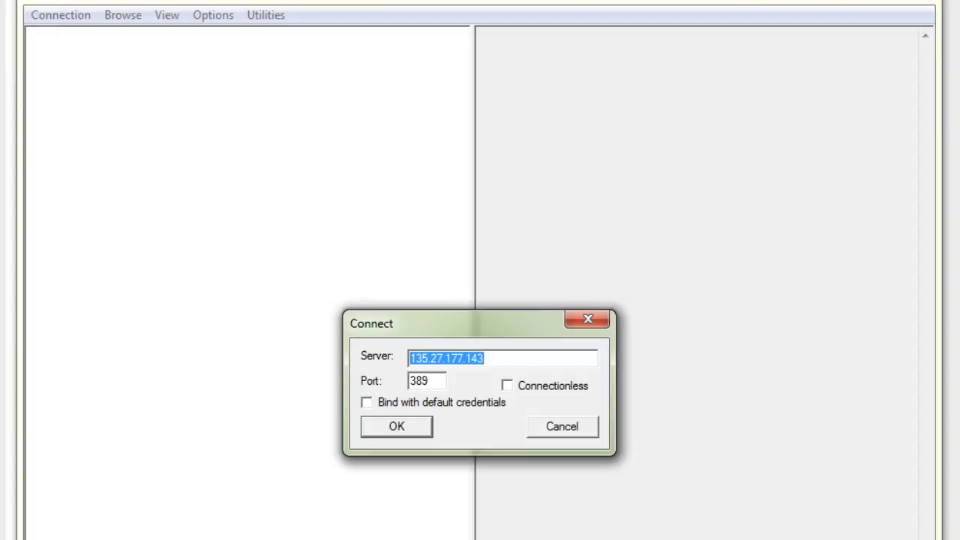
{"action": "key", "text": "Return"}
{"action": "scroll", "coordinate": [701, 285], "scroll_direction": "up", "scroll_amount": 10}
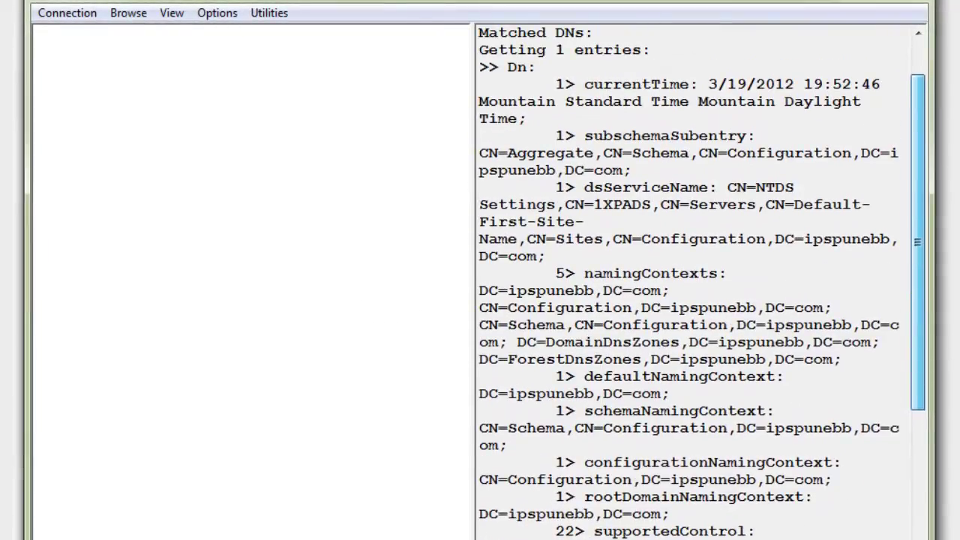
{"action": "scroll", "coordinate": [701, 285], "scroll_direction": "up", "scroll_amount": 2}
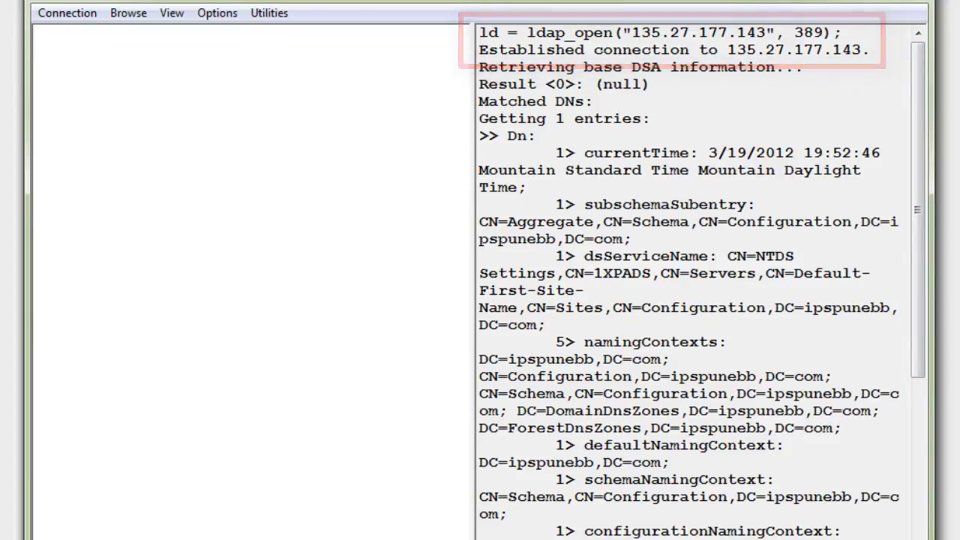
Step: Bind as the domain administrator to IPSPUNEBB.COM, entering the account password
{"action": "key", "text": "alt+c"}
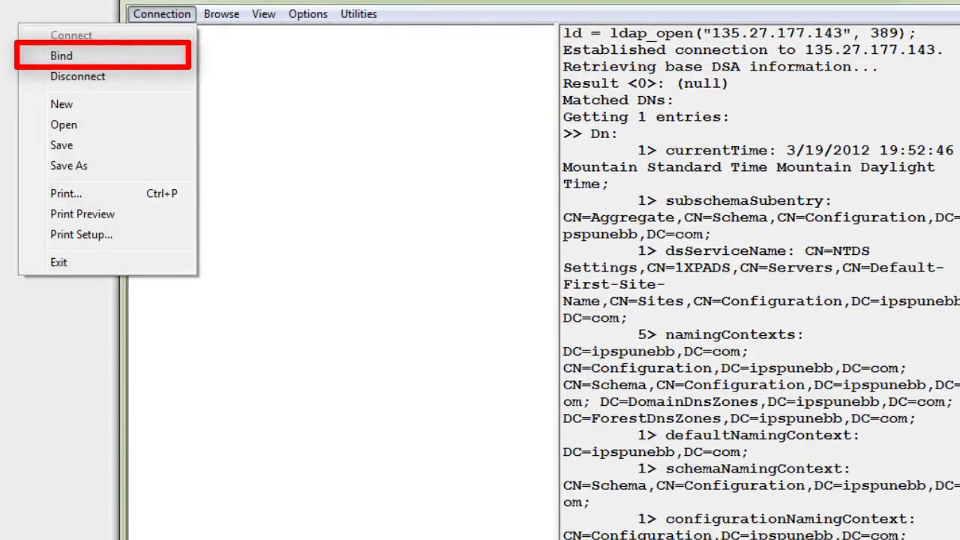
{"action": "key", "text": "Return"}
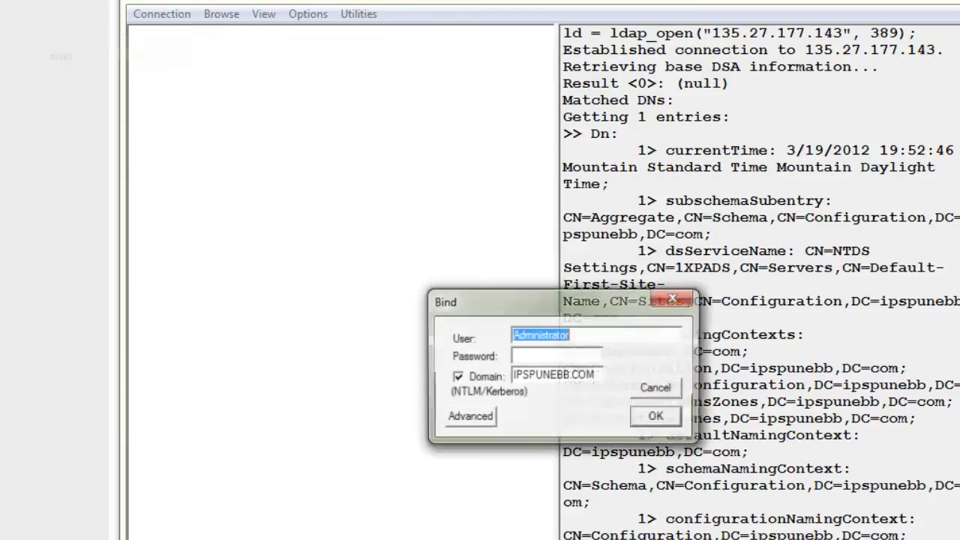
{"action": "key", "text": "Tab"}
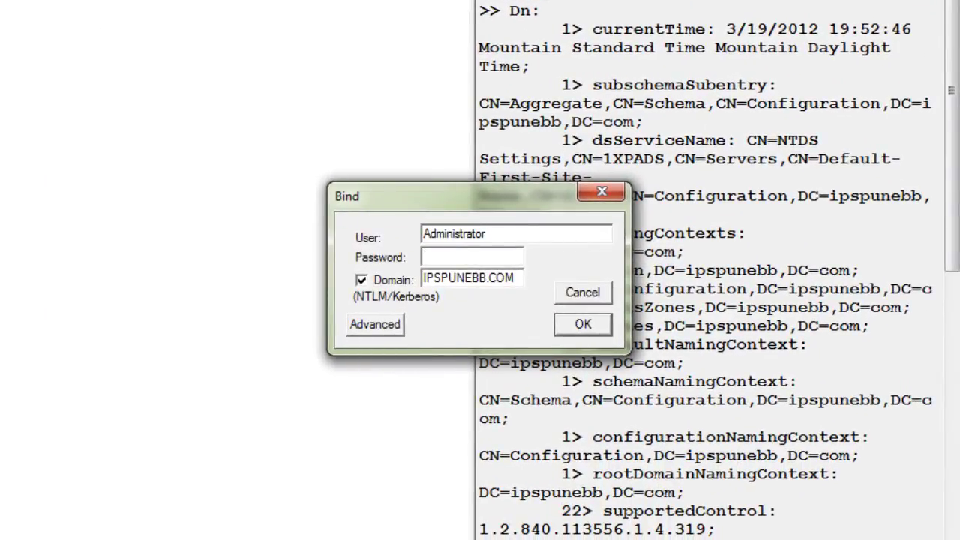
{"action": "type", "text": "******"}
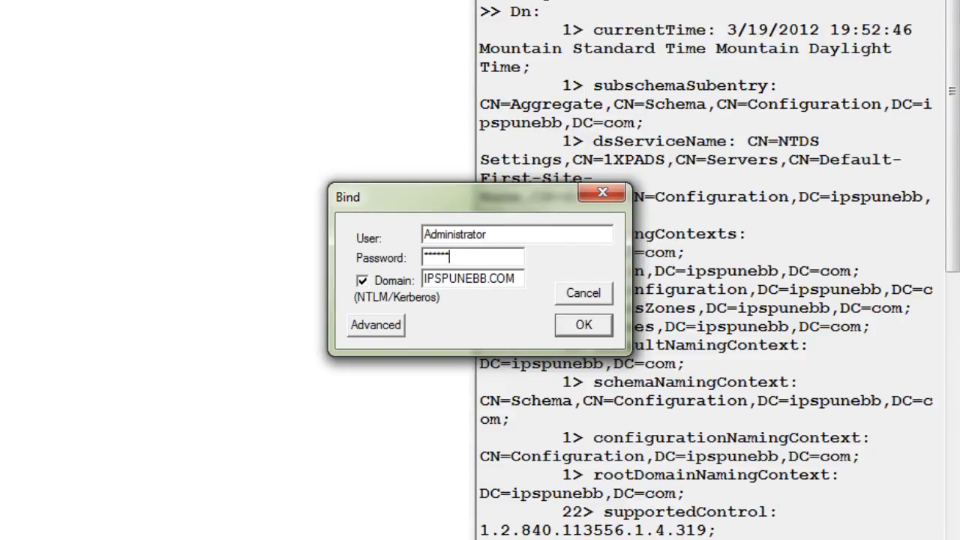
{"action": "key", "text": "Return"}
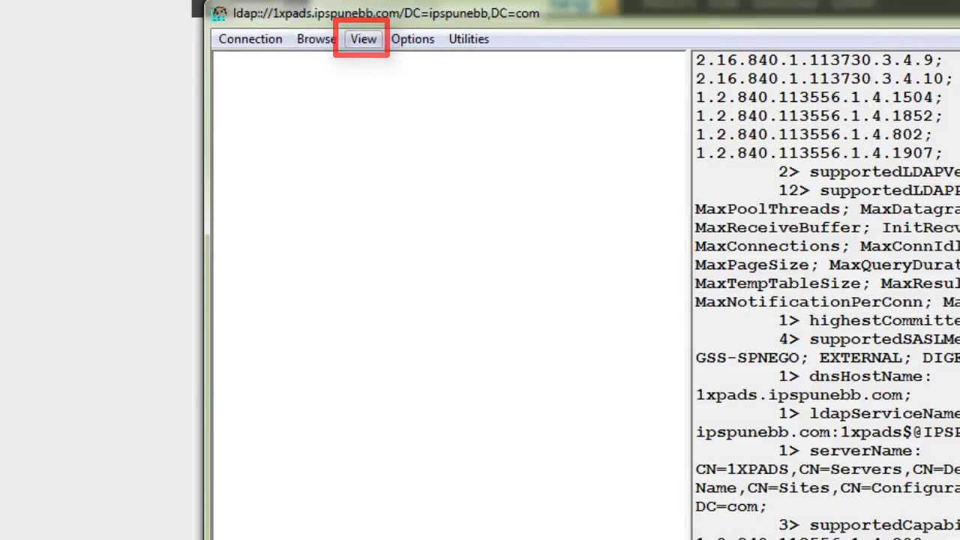
Step: Start a tree view with BaseDN dc=ipspunebb,dc=com
{"action": "key", "text": "alt+v"}
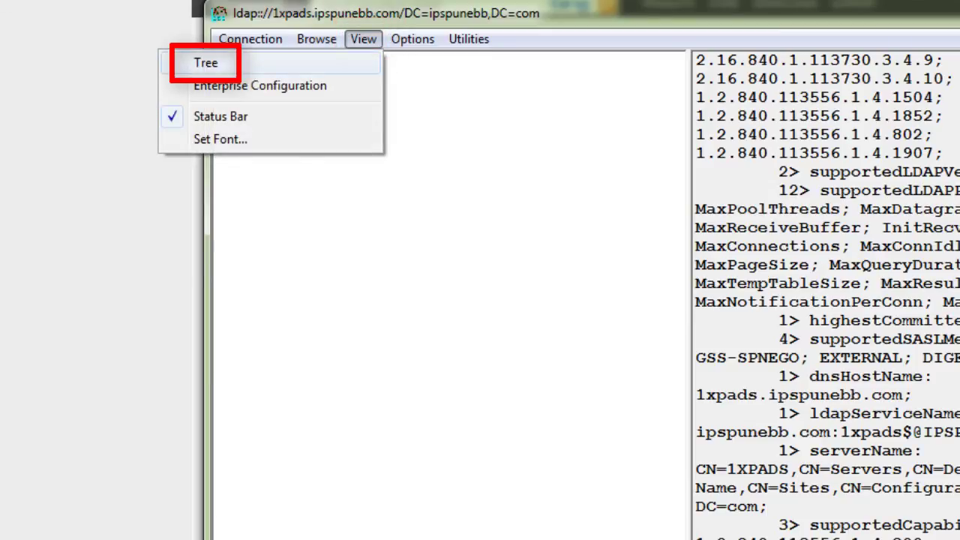
{"action": "key", "text": "Return"}
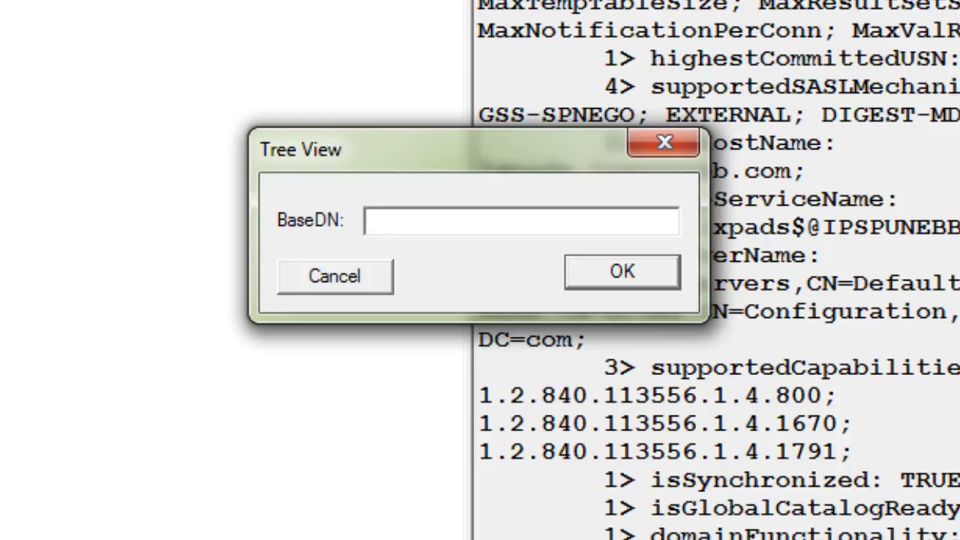
{"action": "type", "text": "dc=ips"}
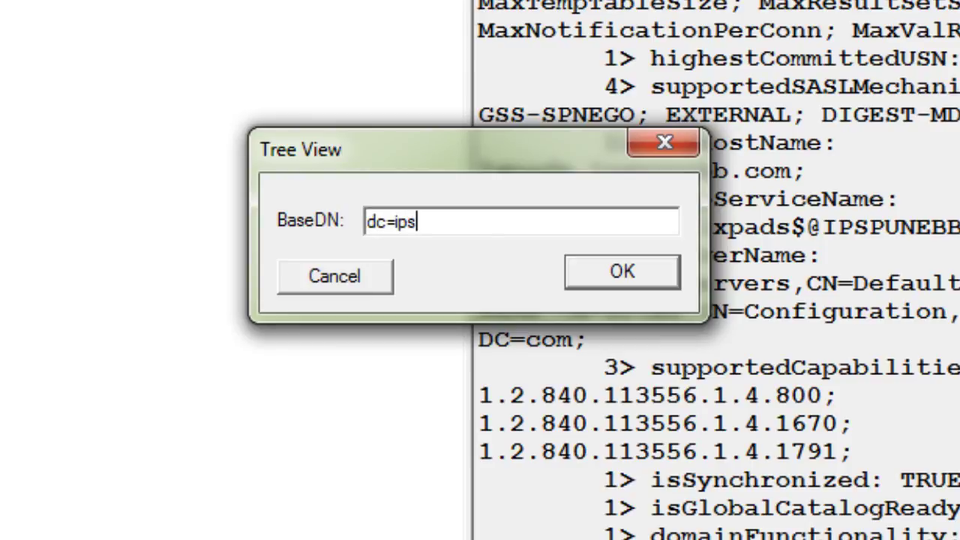
{"action": "type", "text": "punebb,dc="}
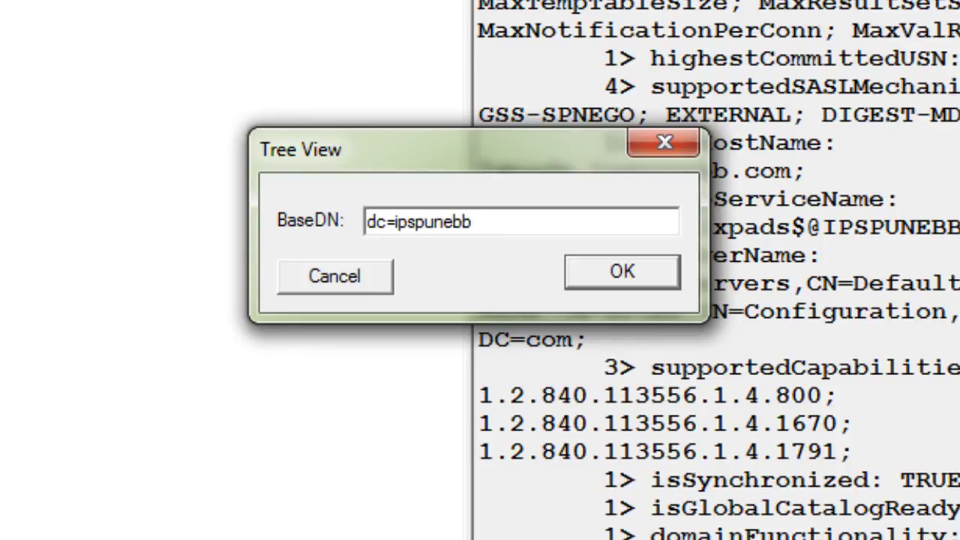
{"action": "type", "text": "com"}
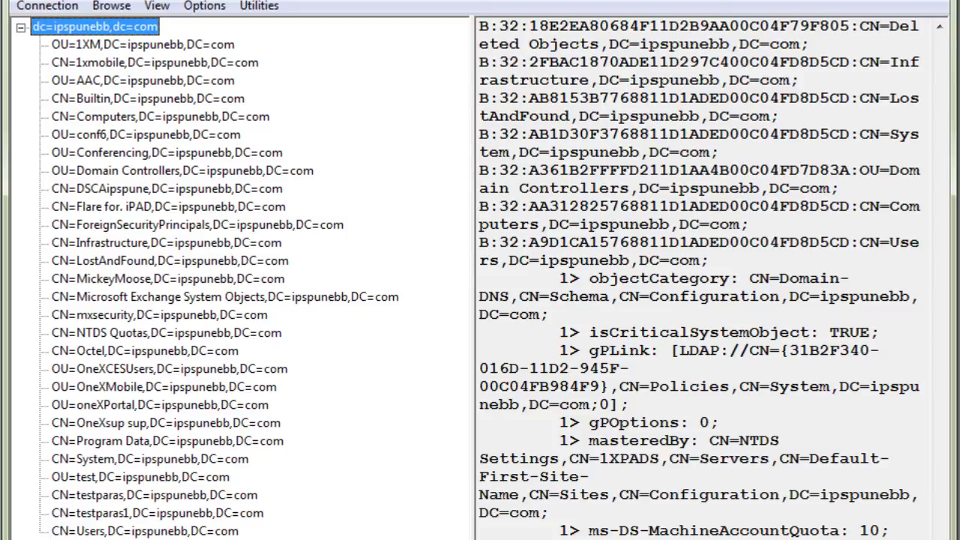
Step: Expand CN=Users, show CN=Administrator's attributes, then collapse that entry again
{"action": "left_click", "coordinate": [144, 530]}
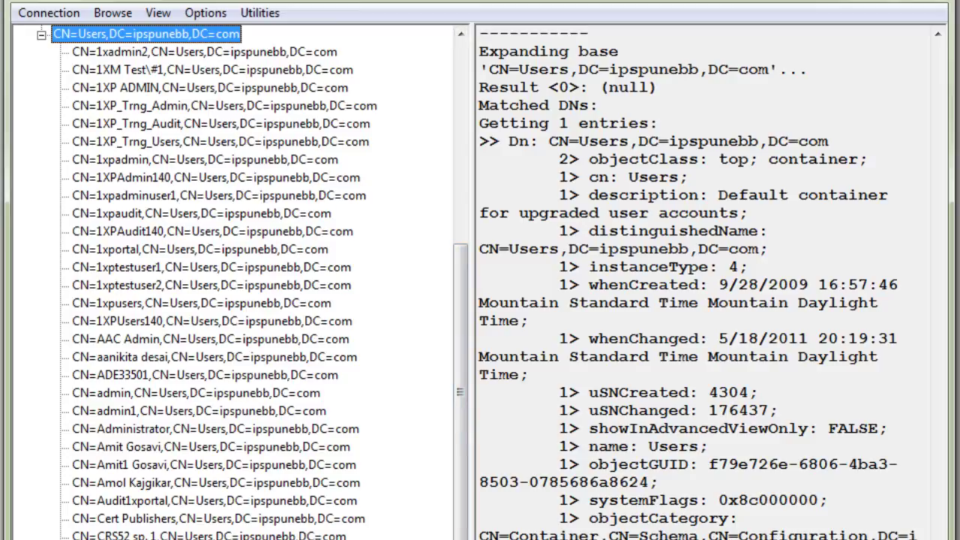
{"action": "left_click", "coordinate": [216, 428]}
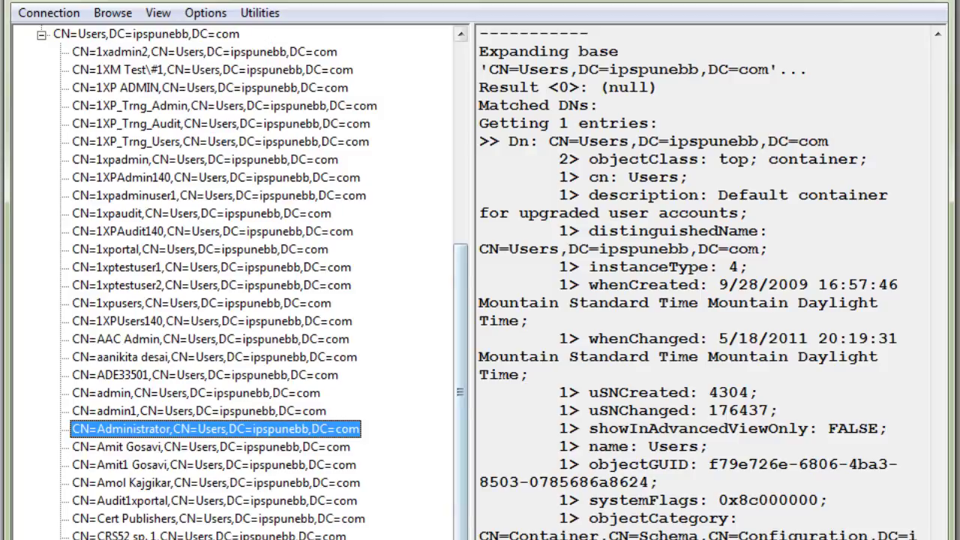
{"action": "left_click_drag", "start_coordinate": [460, 390], "coordinate": [461, 355]}
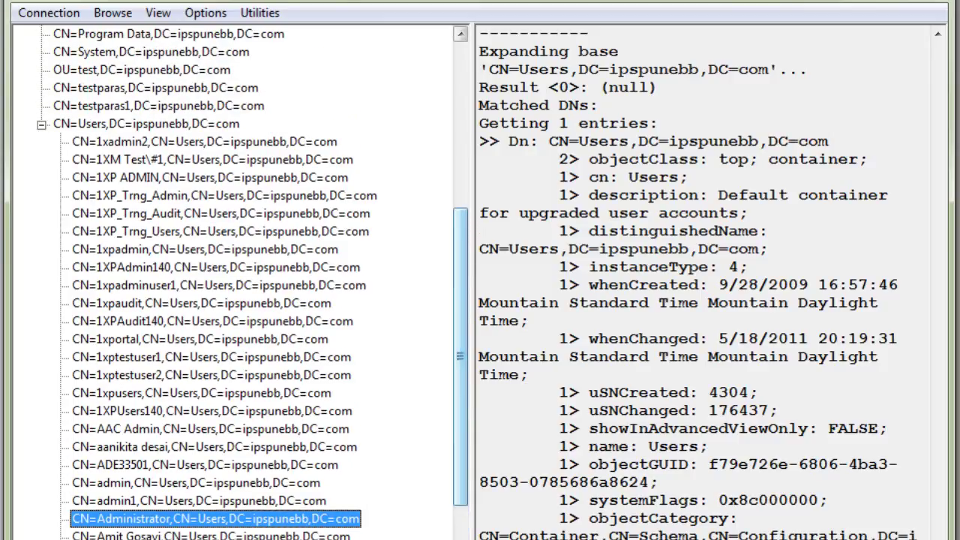
{"action": "scroll", "coordinate": [705, 284], "scroll_direction": "down", "scroll_amount": 1}
{"action": "key", "text": "Return"}
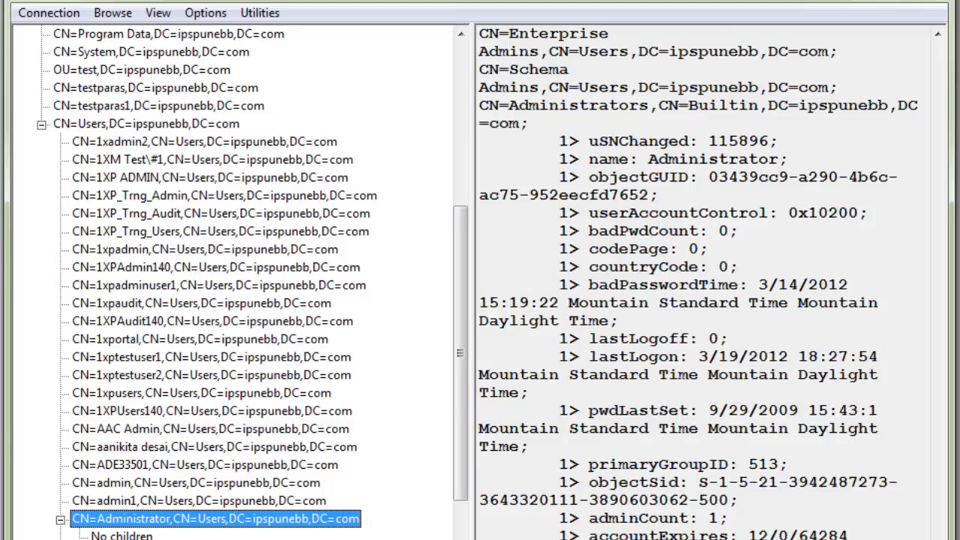
{"action": "key", "text": "Left"}
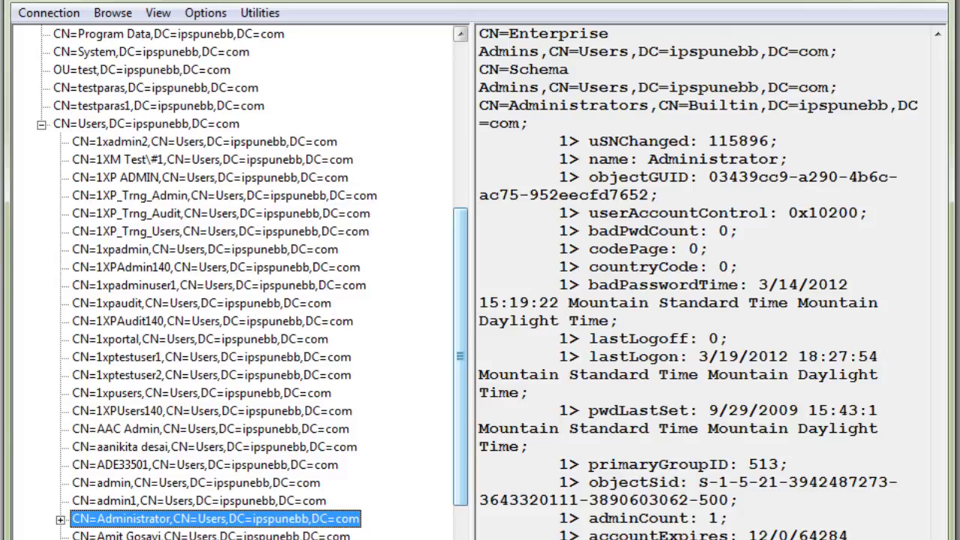
Step: Collapse CN=Users and expand OU=OneXCESUsers to list its user entries
{"action": "scroll", "coordinate": [240, 278], "scroll_direction": "up", "scroll_amount": 6}
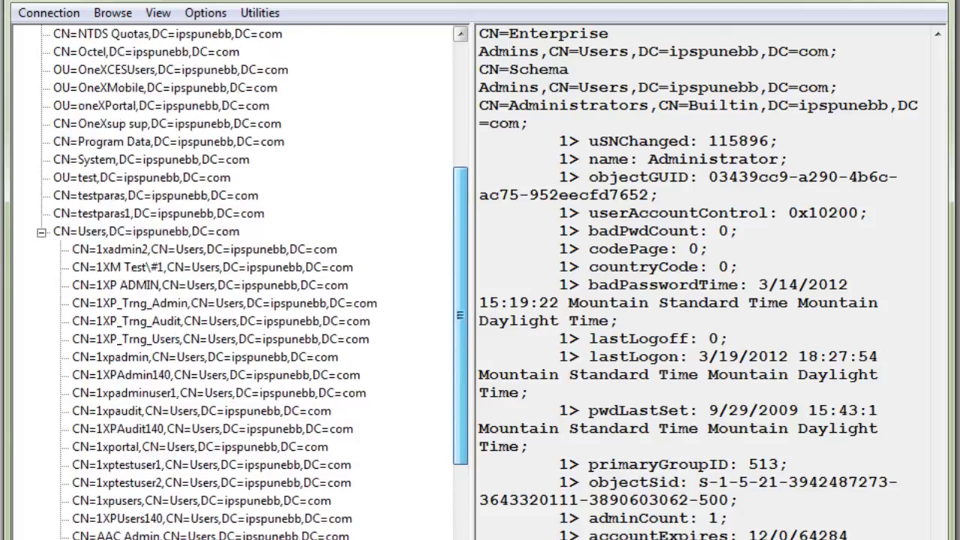
{"action": "scroll", "coordinate": [240, 277], "scroll_direction": "up", "scroll_amount": 2}
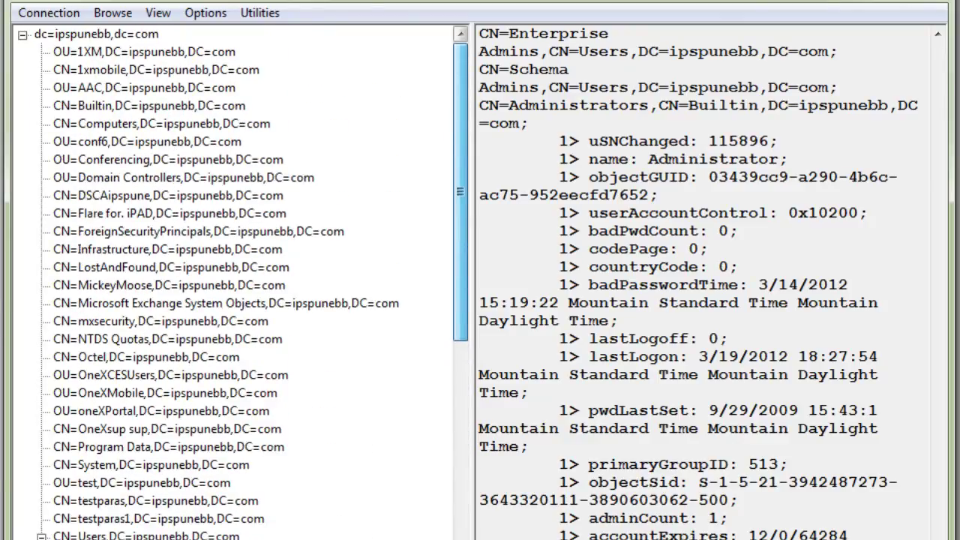
{"action": "left_click", "coordinate": [147, 536]}
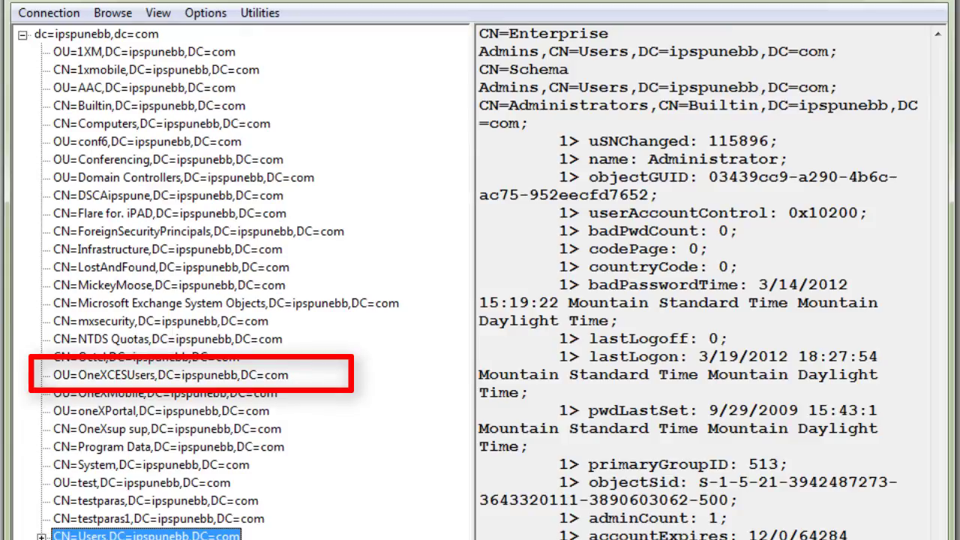
{"action": "left_click", "coordinate": [170, 375]}
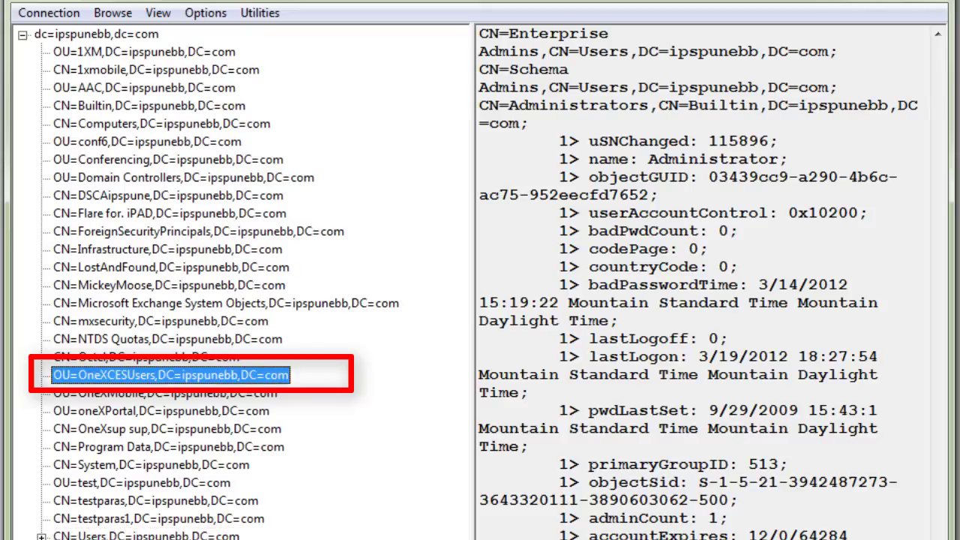
{"action": "scroll", "coordinate": [697, 285], "scroll_direction": "down", "scroll_amount": 1}
{"action": "key", "text": "Right"}
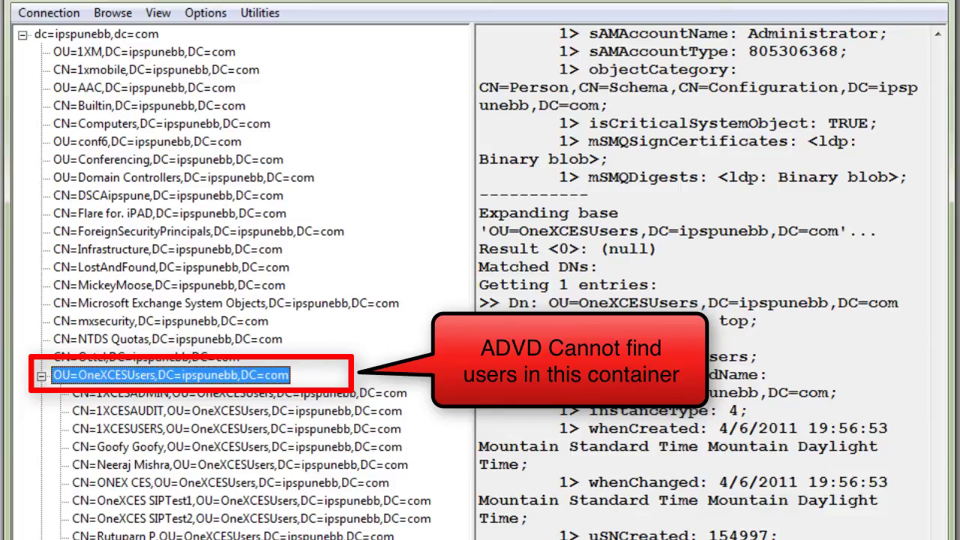
{"action": "key", "text": "alt"}
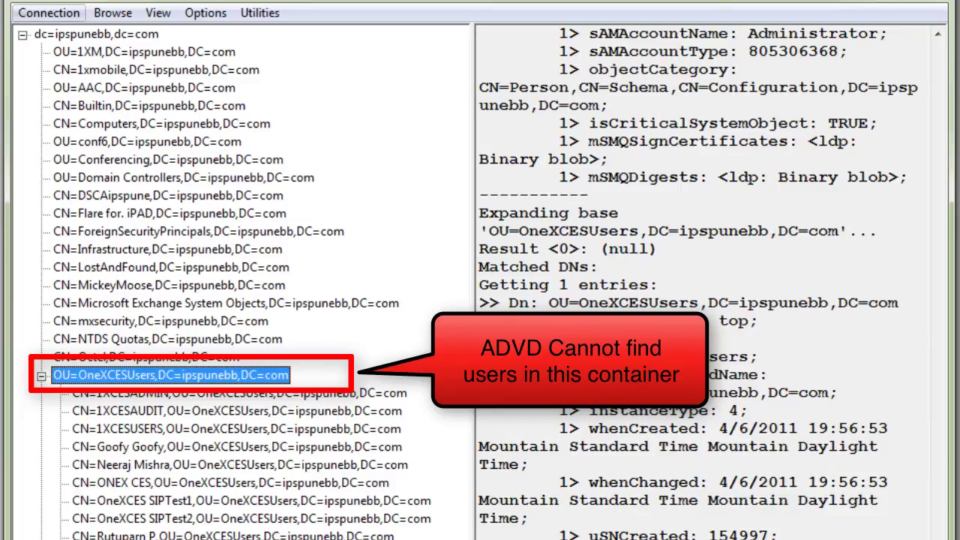